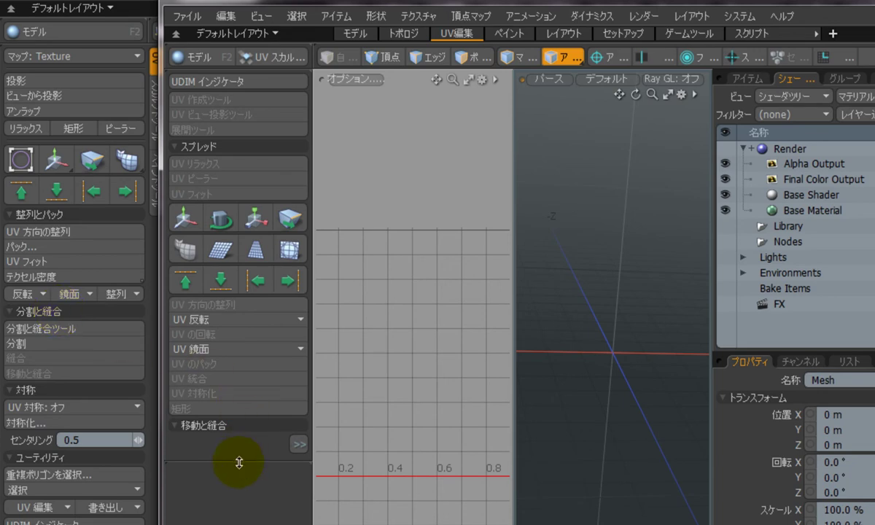
click(223, 430)
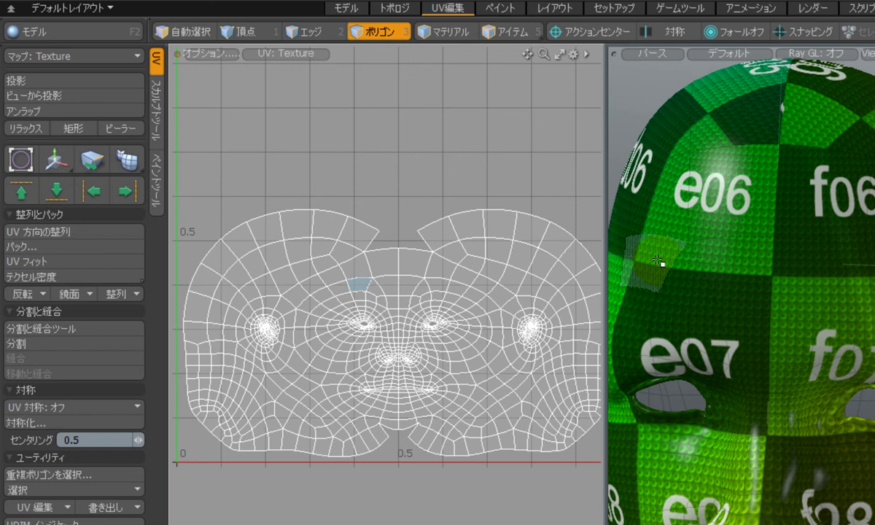
click(89, 332)
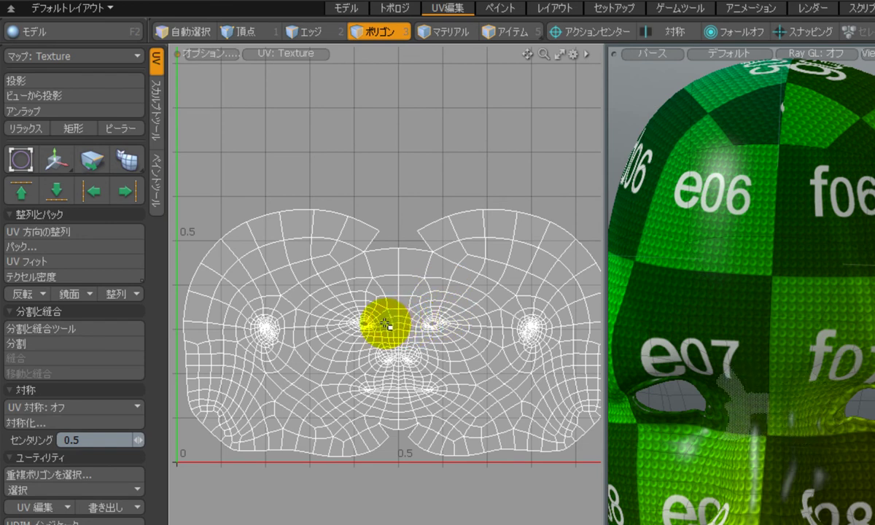
Select the two upper centre-line edges of the forehead in the UV map and split the UVs along them
click(319, 40)
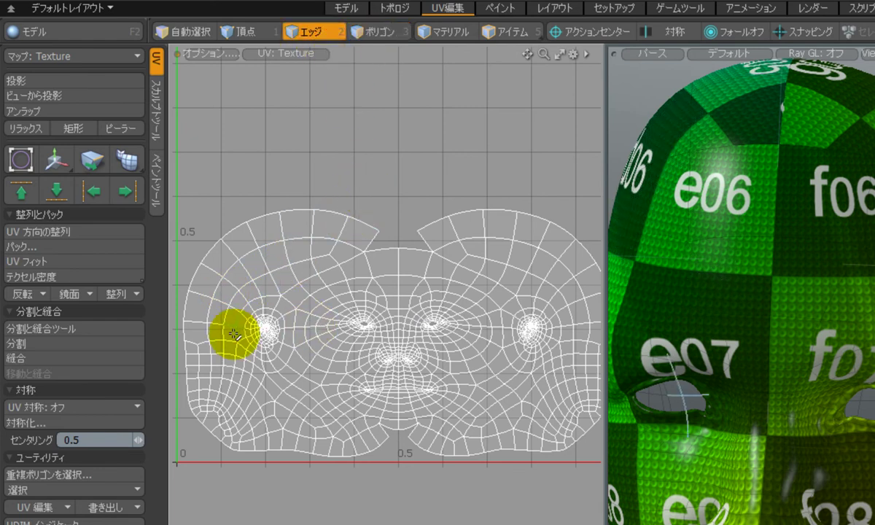
scroll(391, 299, up, 3)
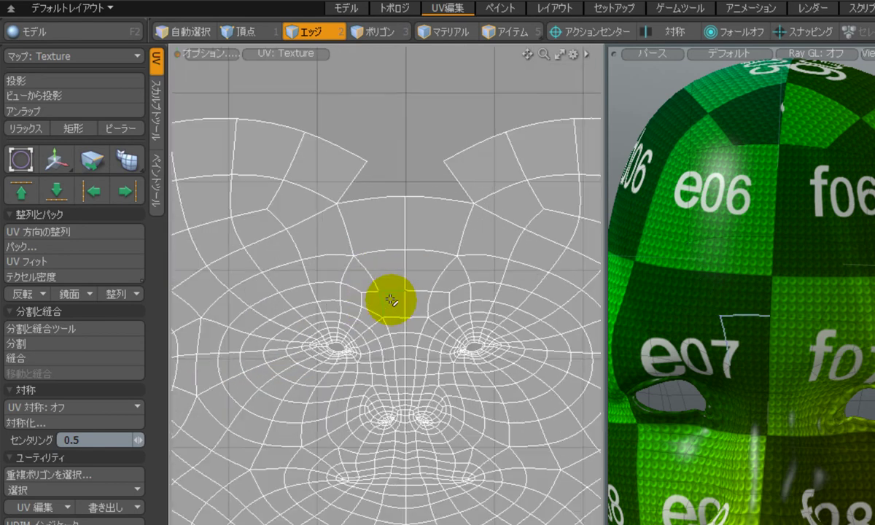
click(409, 251)
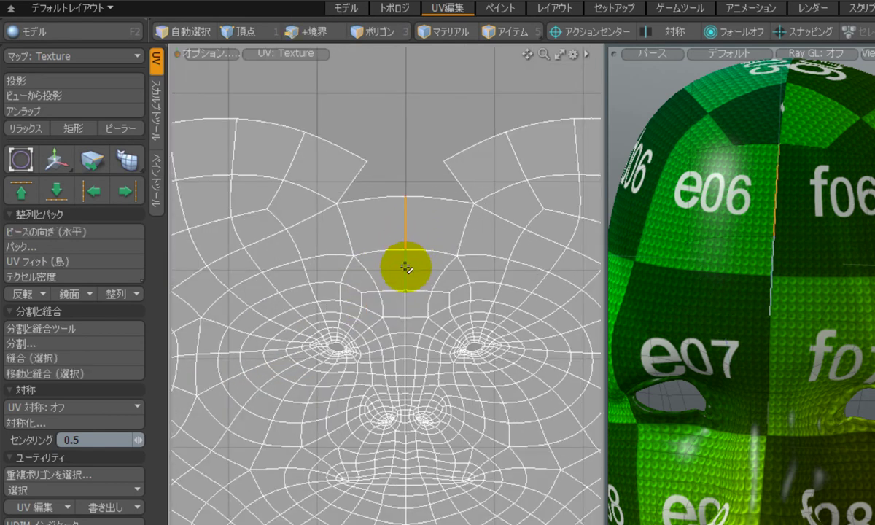
click(406, 267)
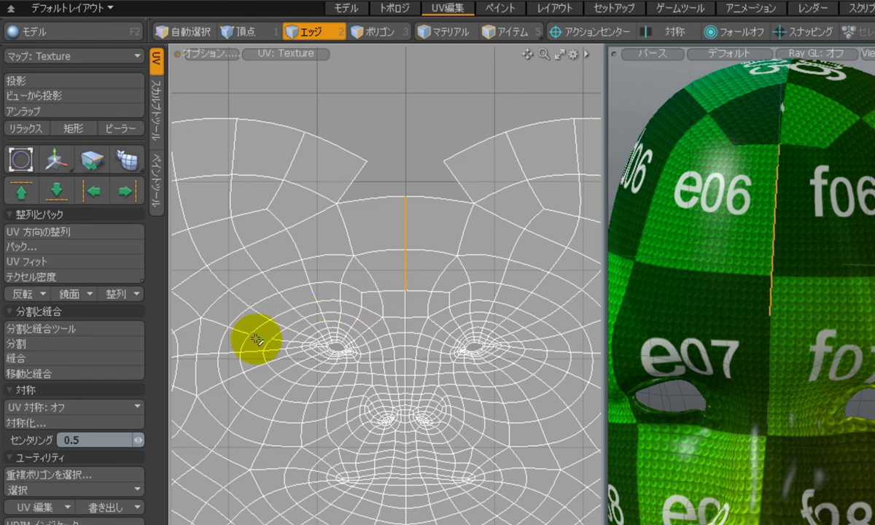
click(84, 343)
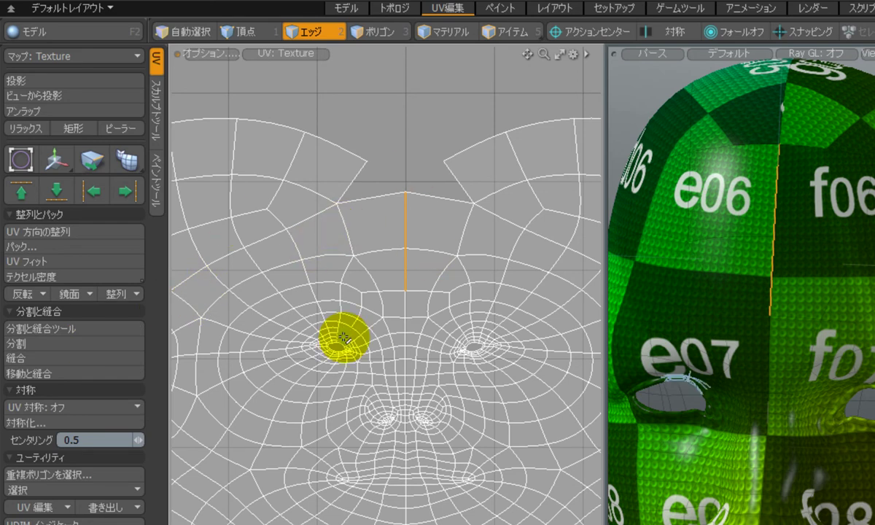
Move the two polygons beside the split forehead edges to test the cut, and undo the move and the split
key(3)
click(435, 243)
drag(436, 243, 431, 258)
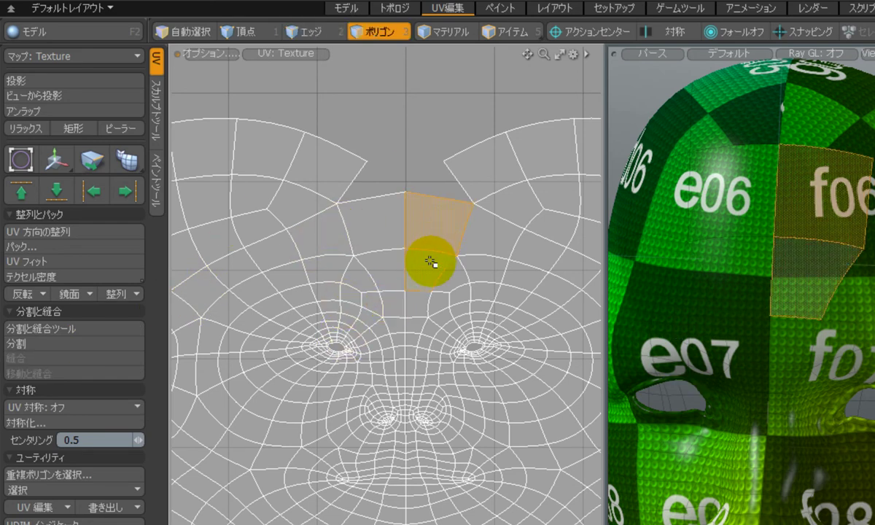
key(w)
mouse_move(514, 172)
mouse_down()
mouse_move(561, 184)
mouse_move(505, 197)
mouse_move(523, 151)
mouse_move(547, 178)
mouse_move(509, 196)
mouse_move(508, 161)
mouse_move(540, 158)
mouse_move(518, 201)
mouse_move(530, 170)
mouse_move(544, 172)
mouse_move(523, 187)
mouse_move(512, 224)
mouse_up()
key(x)
key(x)
key(x)
key(2)
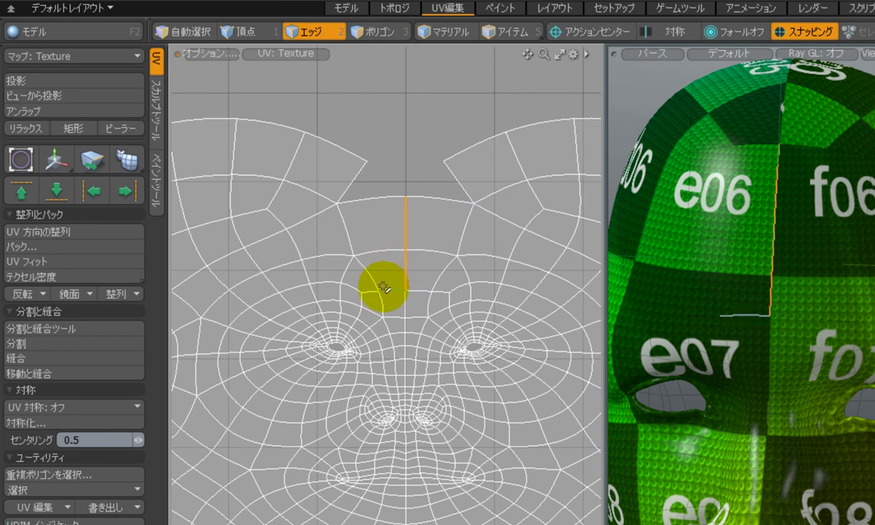
Select the middle centre-line vertex on the forehead, one row below the upper border, and split the UVs there
key(3)
key(1)
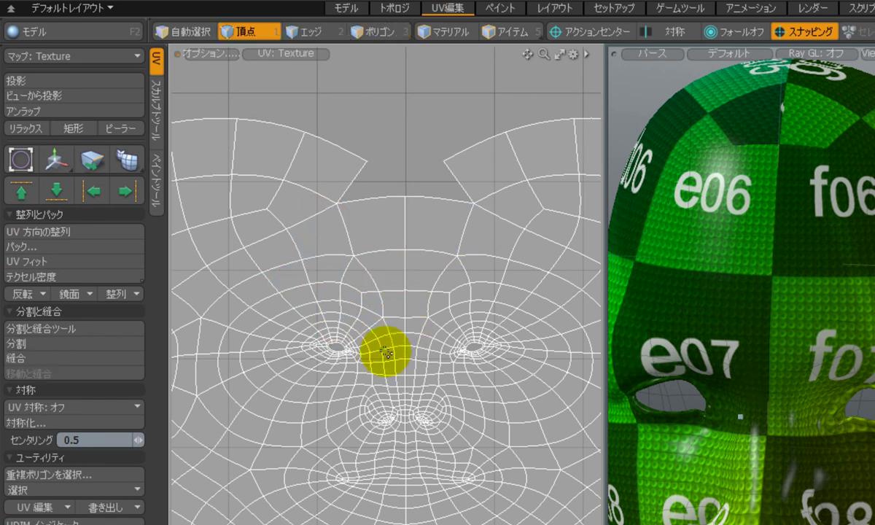
click(406, 249)
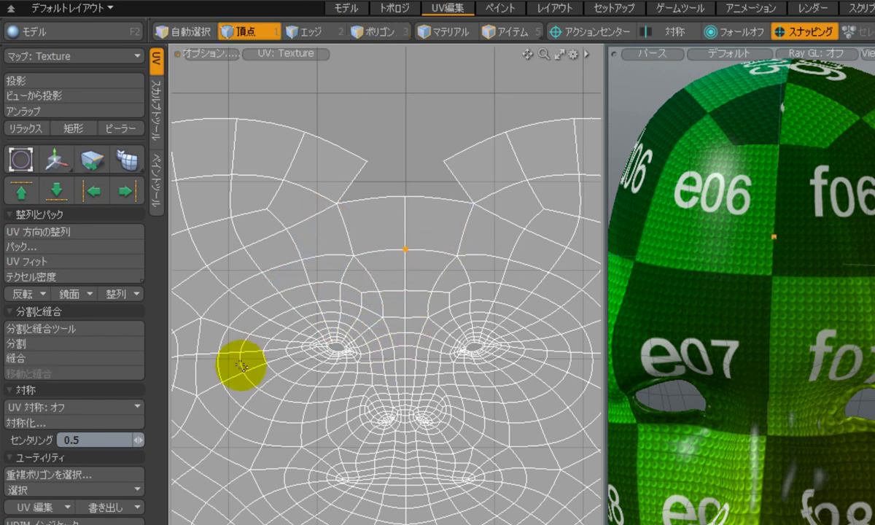
click(115, 343)
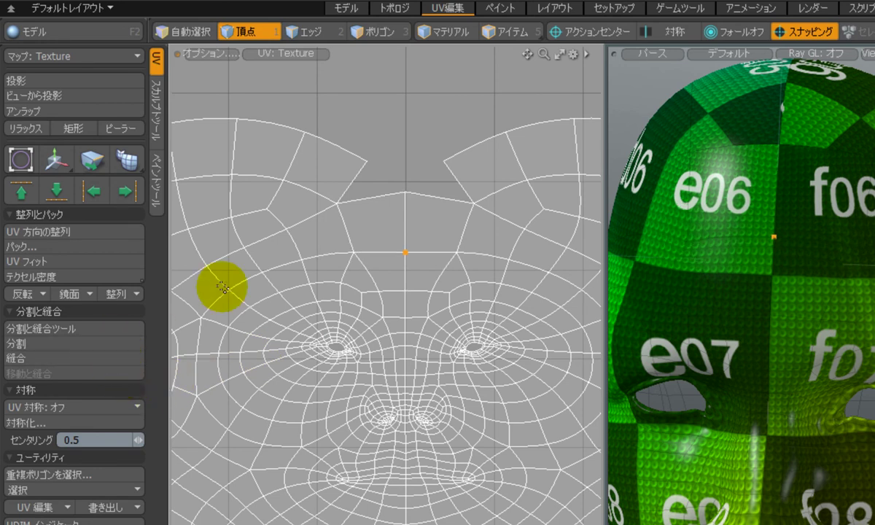
Move the upper forehead polygon beside the split vertex to test the cut, and undo the move and the split
key(3)
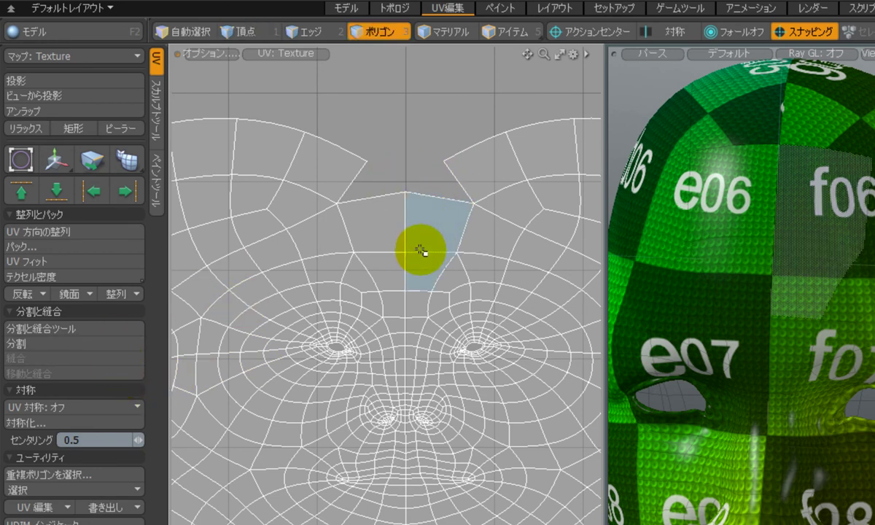
click(435, 233)
key(w)
drag(433, 239, 531, 150)
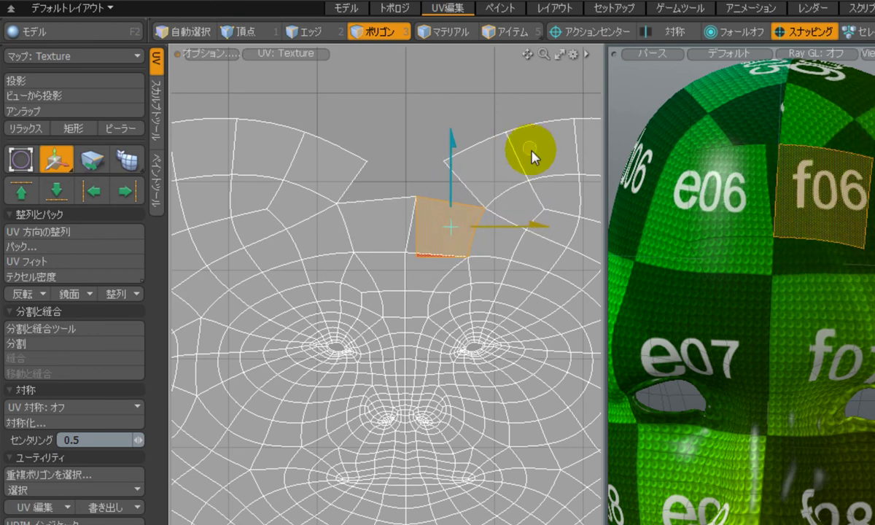
key(space)
key(1)
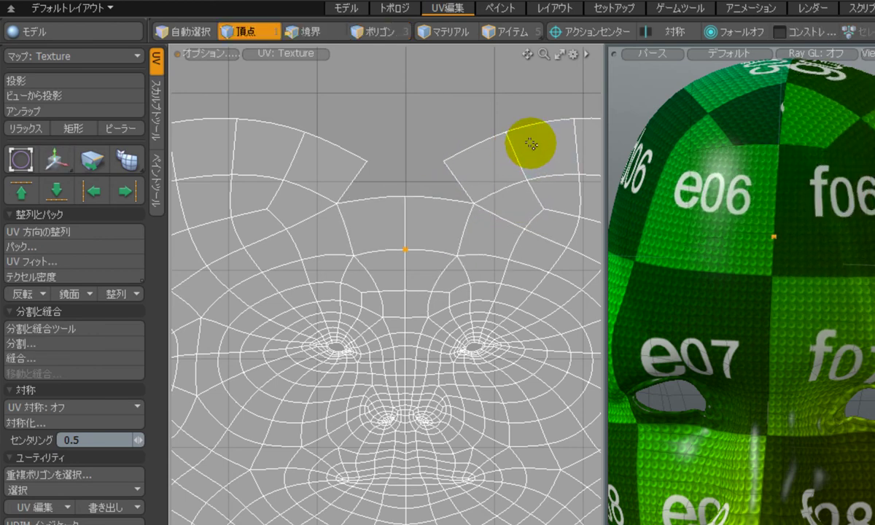
key(x)
key(2)
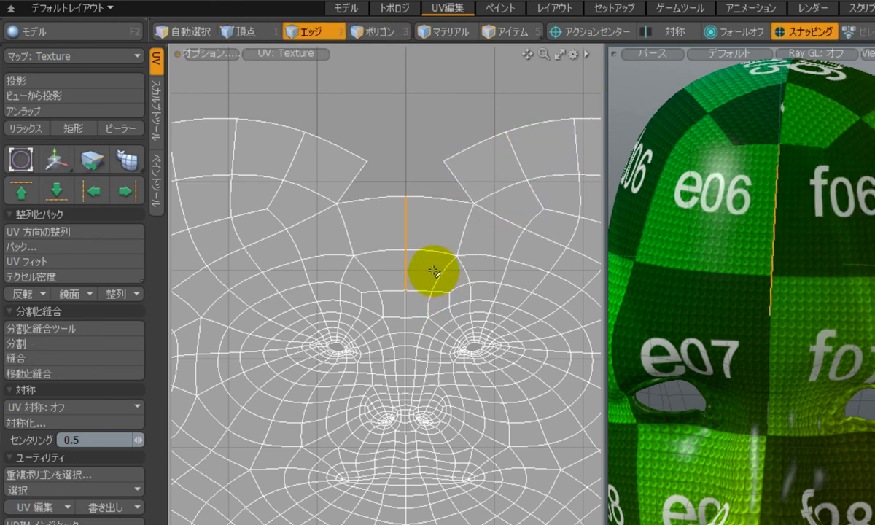
Split off the second-row forehead polygon beside the centre line and move it away from its neighbours in the UV map
key(3)
click(425, 271)
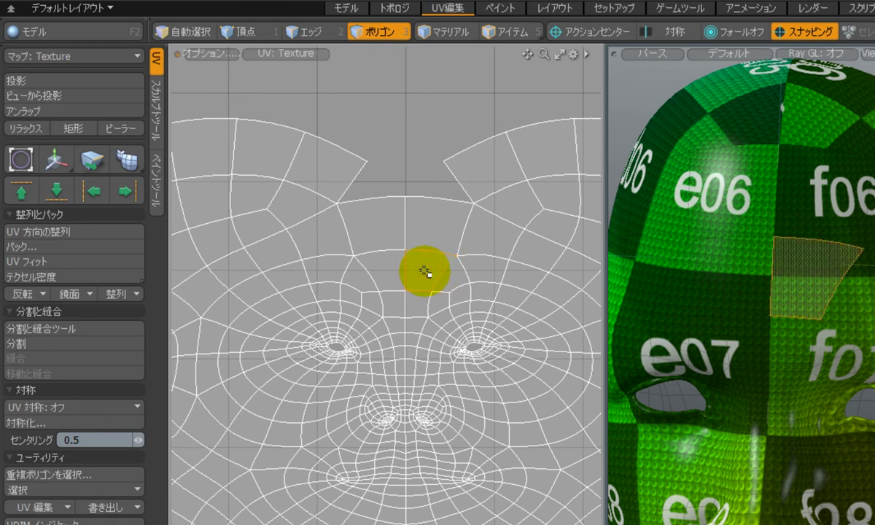
click(120, 345)
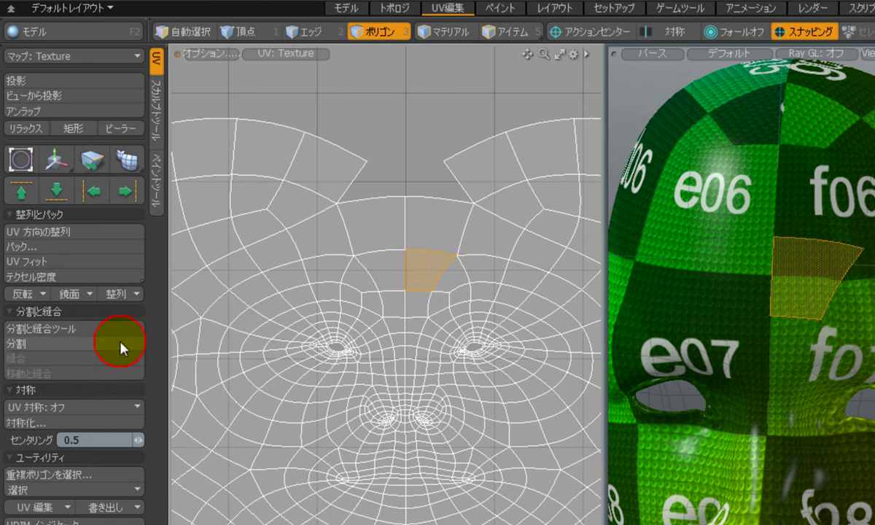
key(w)
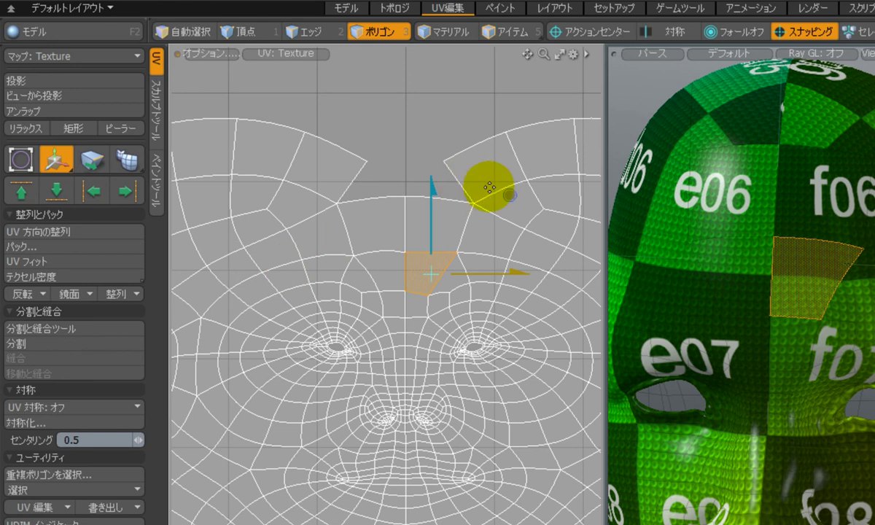
drag(514, 195, 527, 230)
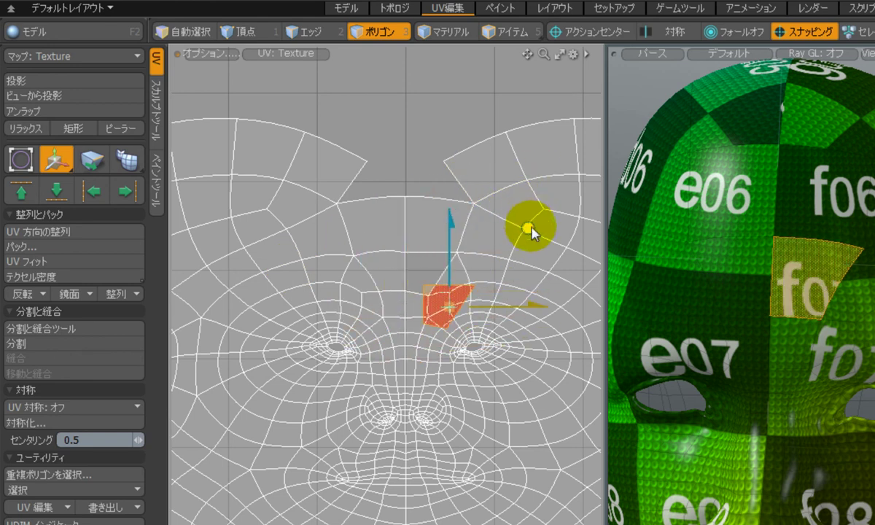
Undo the forehead polygon's move and split, and turn snapping off
key(ctrl+z)
key(space)
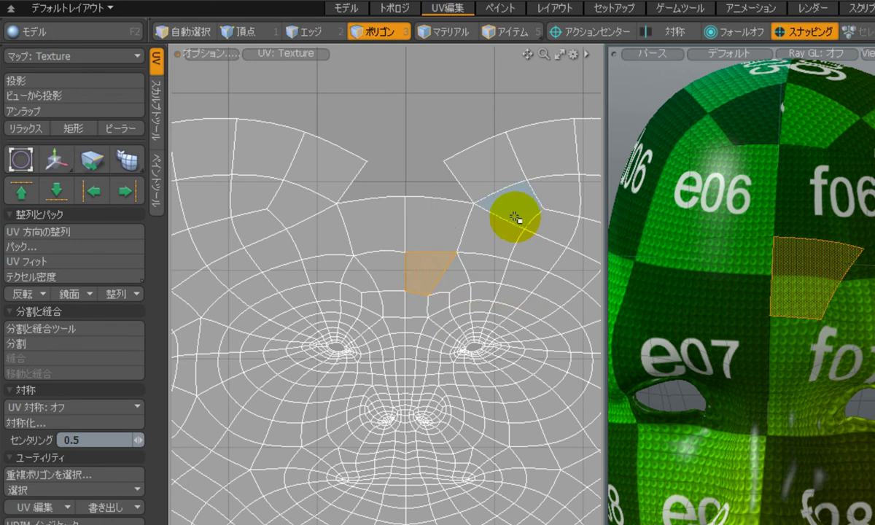
click(802, 32)
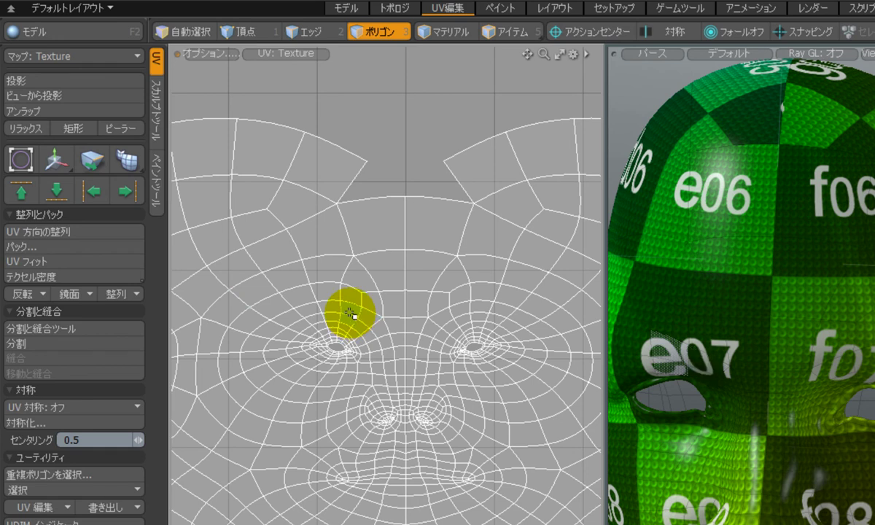
Cut the UVs down the forehead's centre line to between the eyes with the split and sew tool, and set its distance to 0.009
click(80, 329)
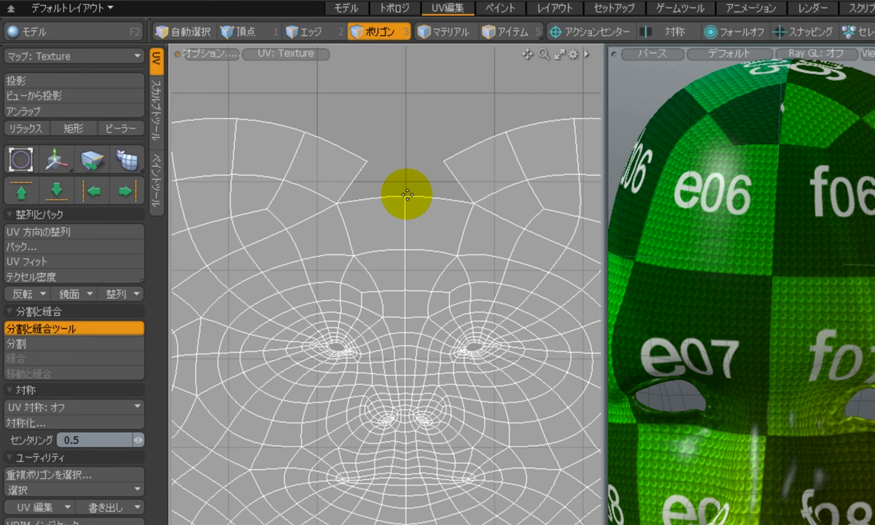
scroll(407, 193, up, 4)
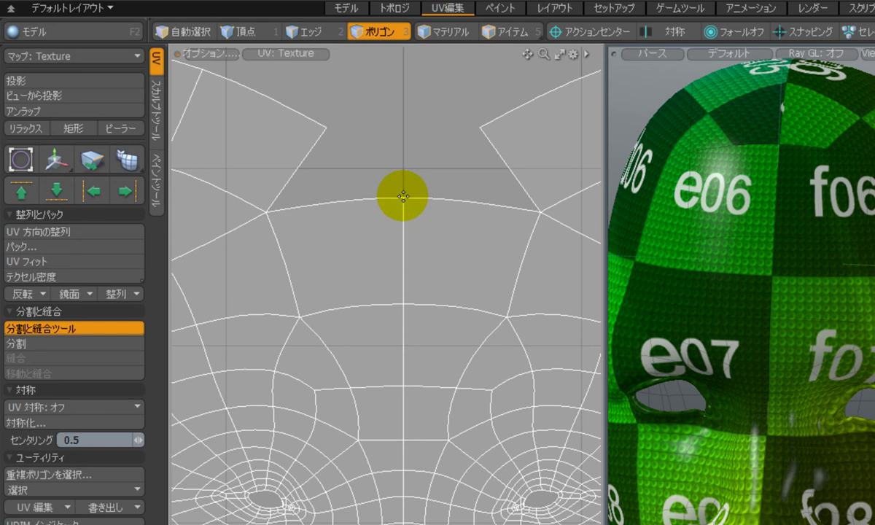
mouse_move(402, 193)
mouse_down()
mouse_move(398, 279)
mouse_move(408, 378)
mouse_up()
drag(402, 417, 399, 485)
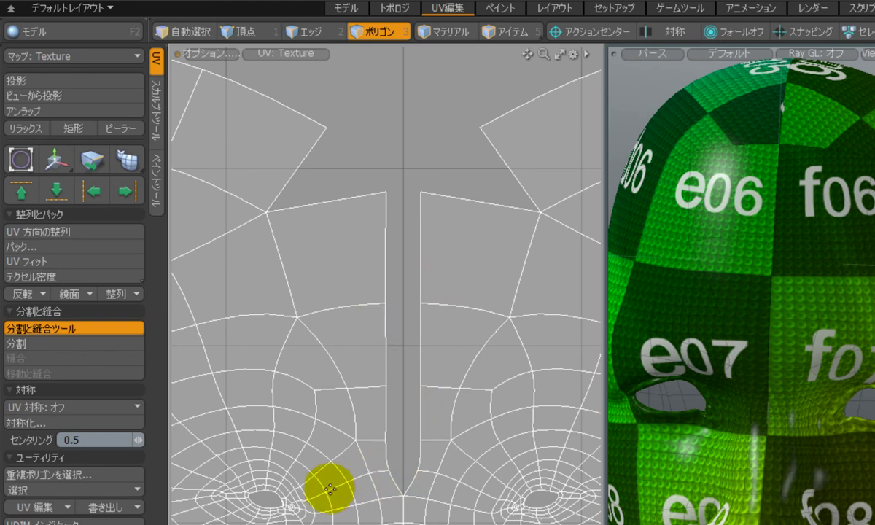
scroll(113, 512, down, 2)
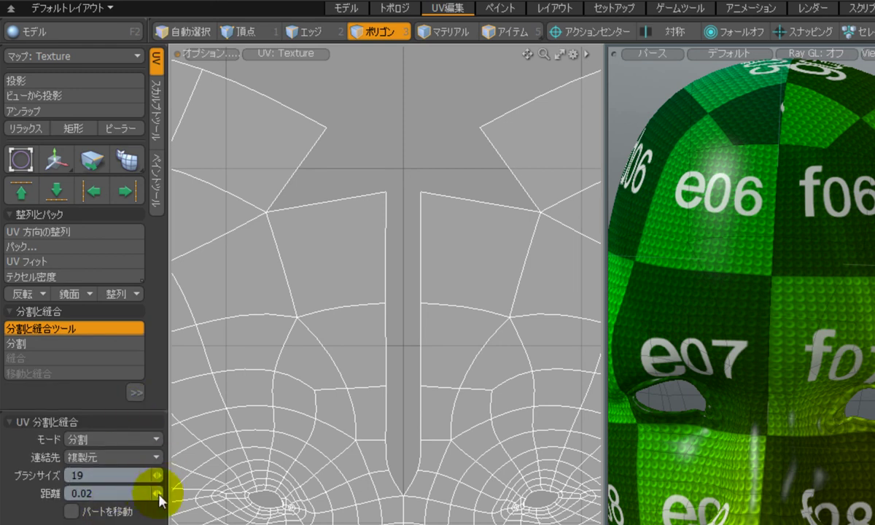
drag(157, 497, 157, 494)
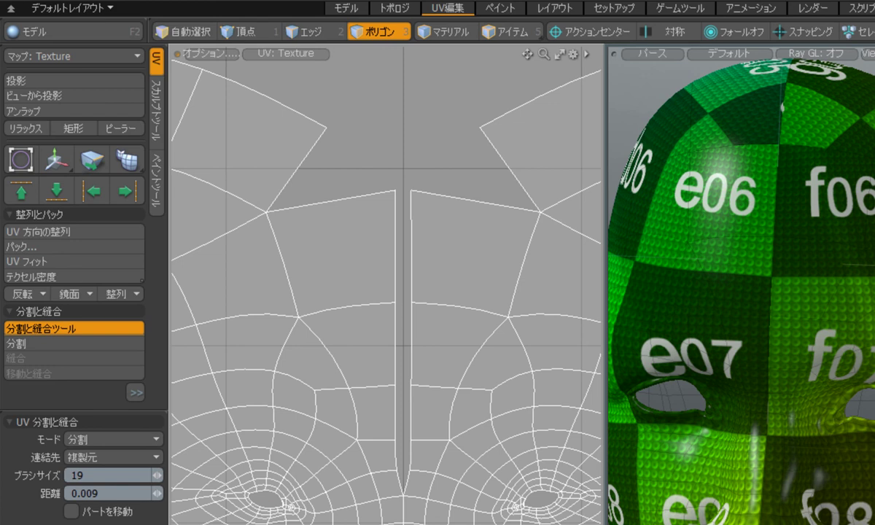
Sew the forehead's centre-line cut back together and set the tool's connection target to 平均 (Average)
click(401, 501)
drag(400, 501, 396, 195)
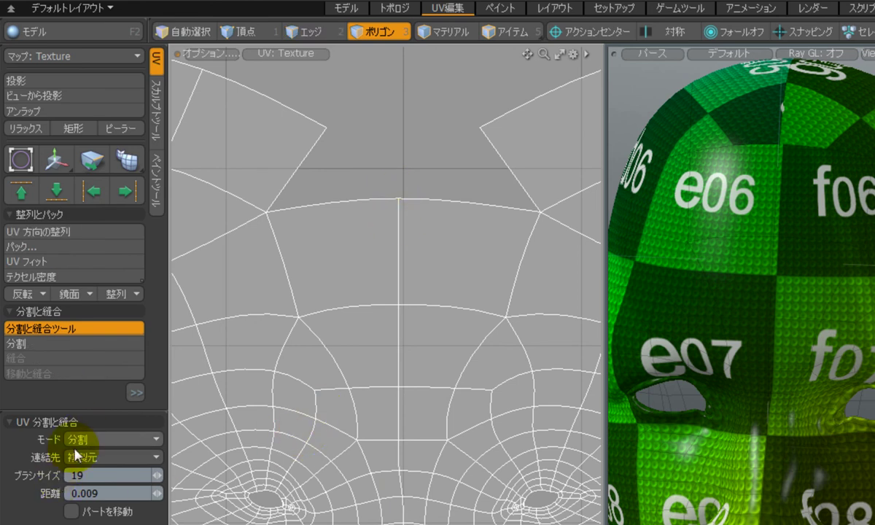
click(150, 464)
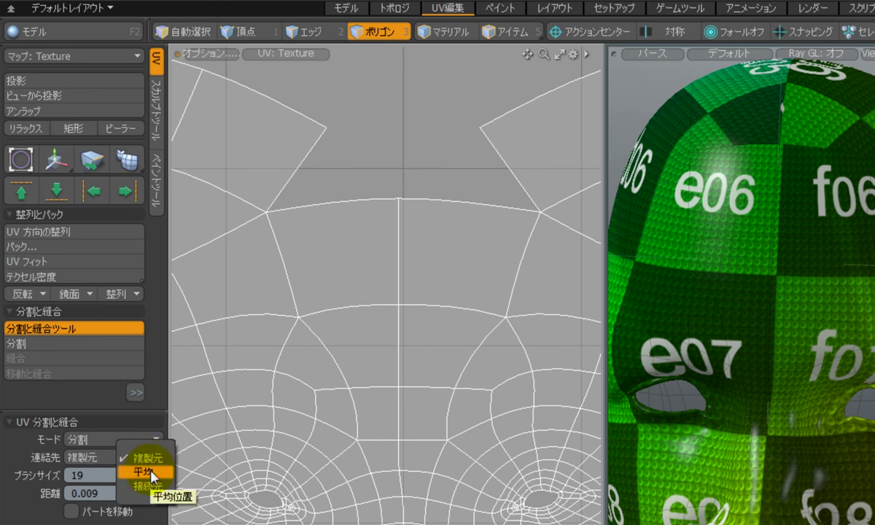
click(150, 473)
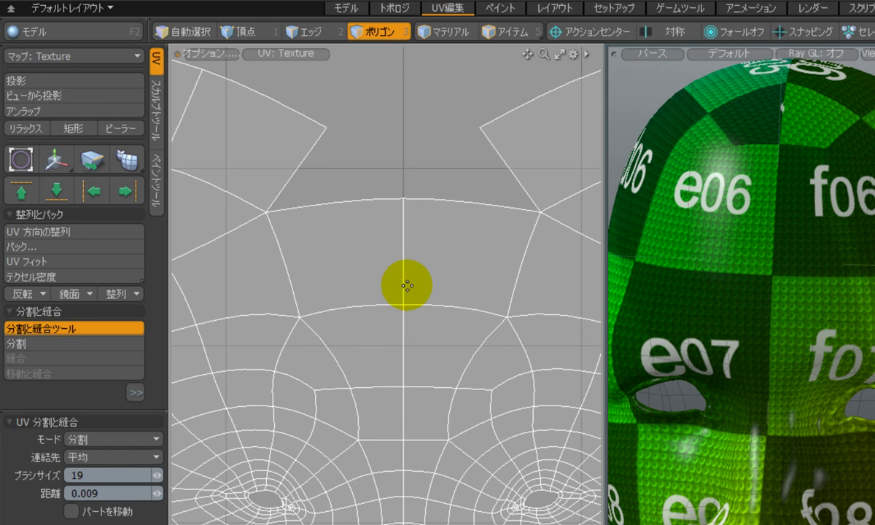
click(150, 439)
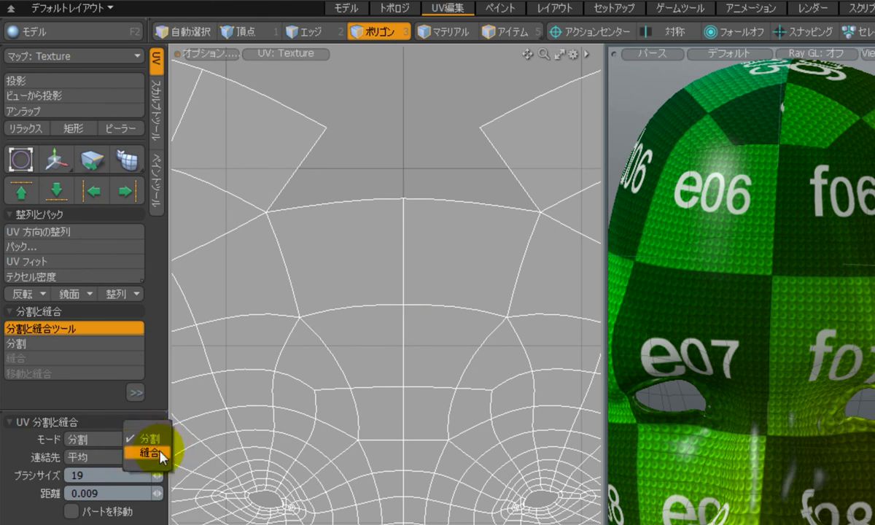
click(161, 455)
click(143, 426)
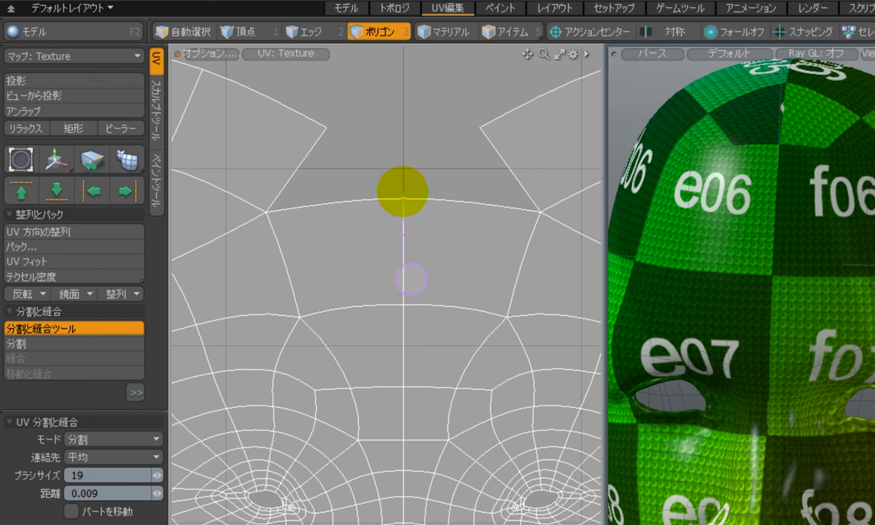
Cut the UVs again along the forehead's centre line, from its upper edge down to between the eyes
drag(411, 278, 405, 295)
drag(406, 355, 401, 389)
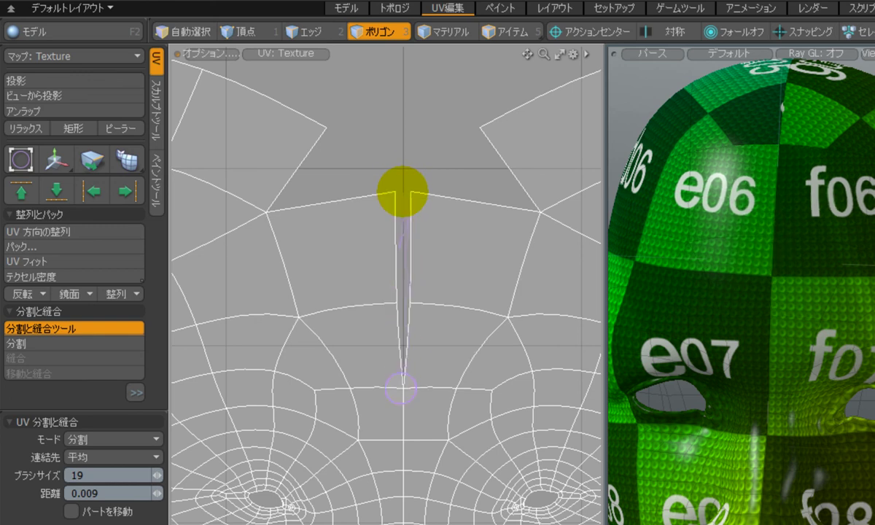
drag(400, 422, 398, 478)
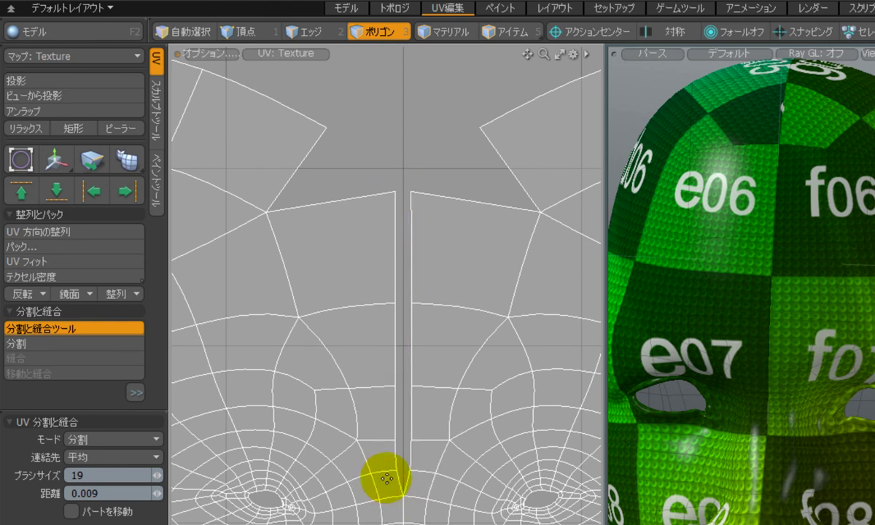
Sew the centre-line cut together from between the eyes up to the forehead's upper edge, and leave the split and sew tool
key(shift)
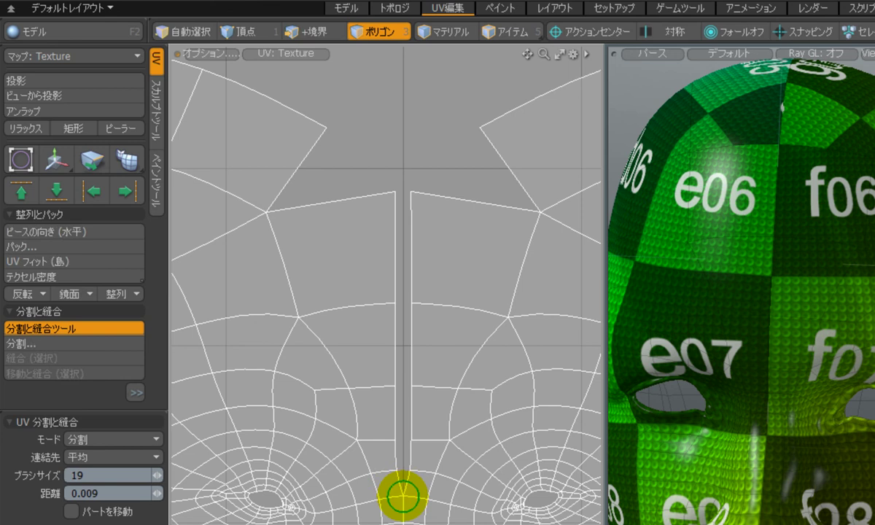
mouse_move(403, 495)
shift+mouse_down()
mouse_move(416, 465)
mouse_move(399, 428)
mouse_move(404, 180)
shift+mouse_up()
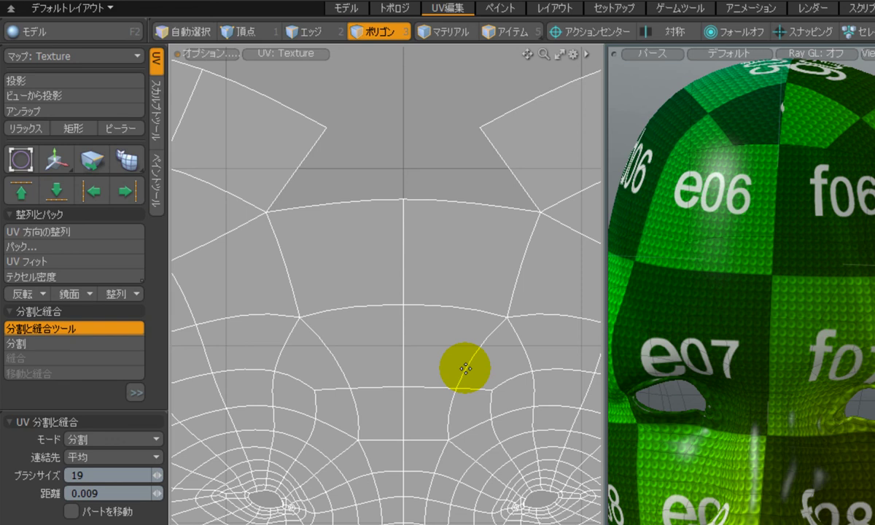
click(87, 333)
Select a block of adjoining polygons in the UV map, just below and beside the dense round cluster
scroll(316, 365, down, 3)
scroll(514, 423, up, 3)
click(346, 281)
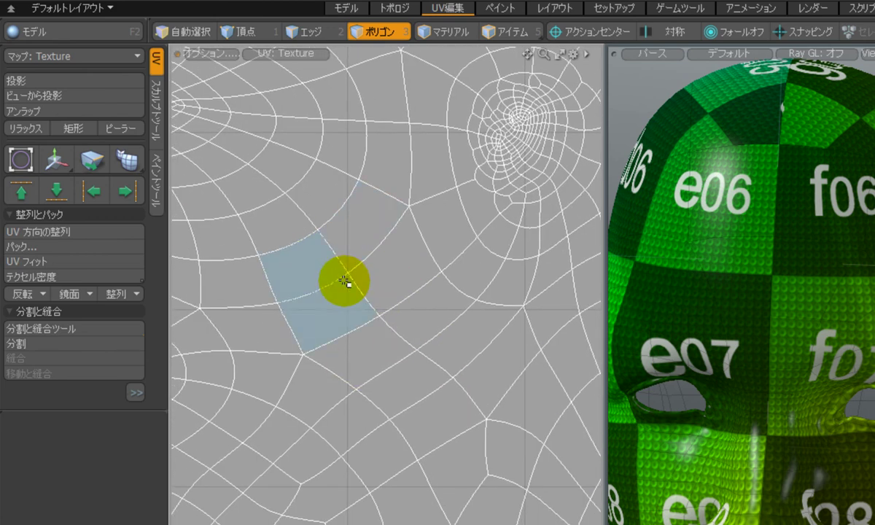
mouse_move(400, 406)
mouse_down()
mouse_move(355, 341)
mouse_move(355, 309)
mouse_move(410, 284)
mouse_move(443, 326)
mouse_up()
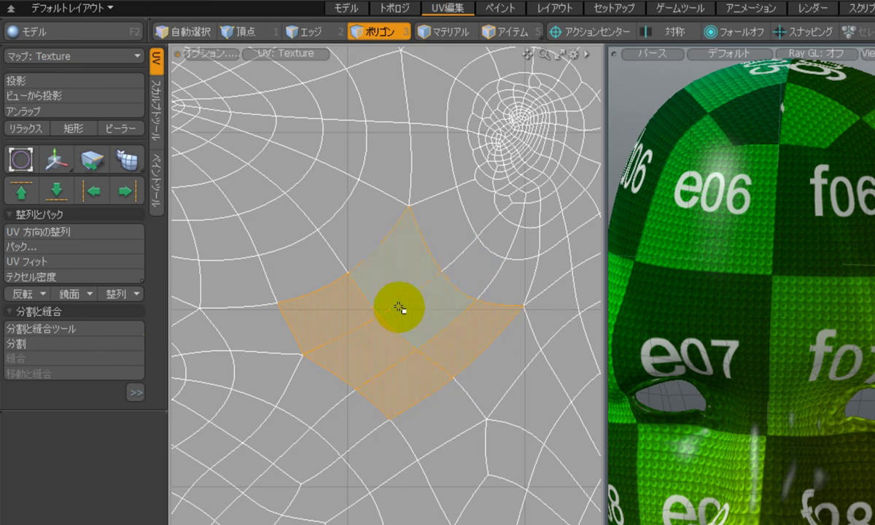
Move the selected polygons by about U -0.0311 and V -0.0414 with 切り離し (tear off) enabled, and undo the move
key(w)
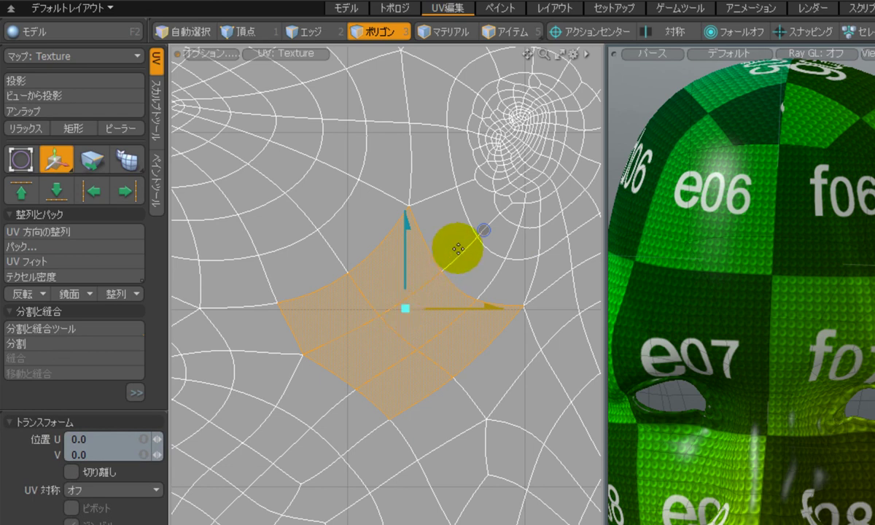
mouse_move(484, 229)
mouse_down()
mouse_move(506, 267)
mouse_move(411, 331)
mouse_move(362, 233)
mouse_move(500, 166)
mouse_move(547, 256)
mouse_move(356, 367)
mouse_move(283, 248)
mouse_move(521, 180)
mouse_move(505, 271)
mouse_move(400, 198)
mouse_move(420, 189)
mouse_move(483, 230)
mouse_up()
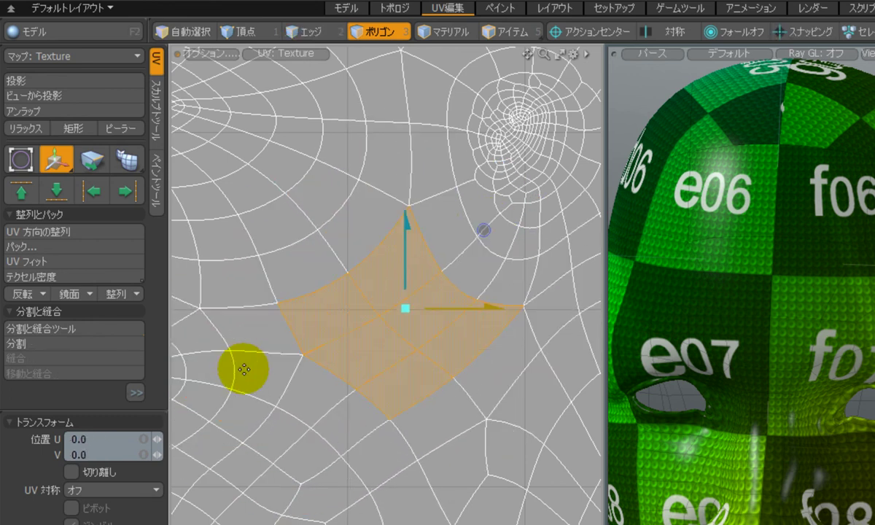
click(100, 475)
drag(484, 232, 429, 303)
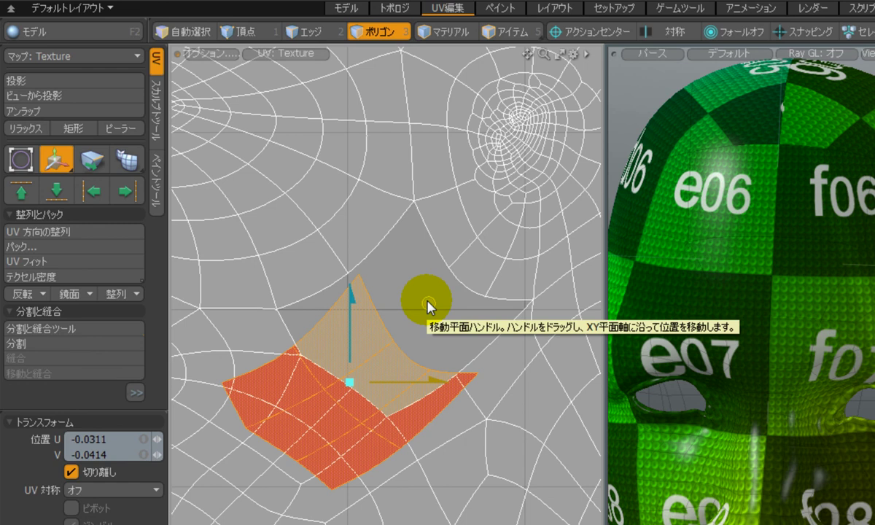
key(ctrl+z)
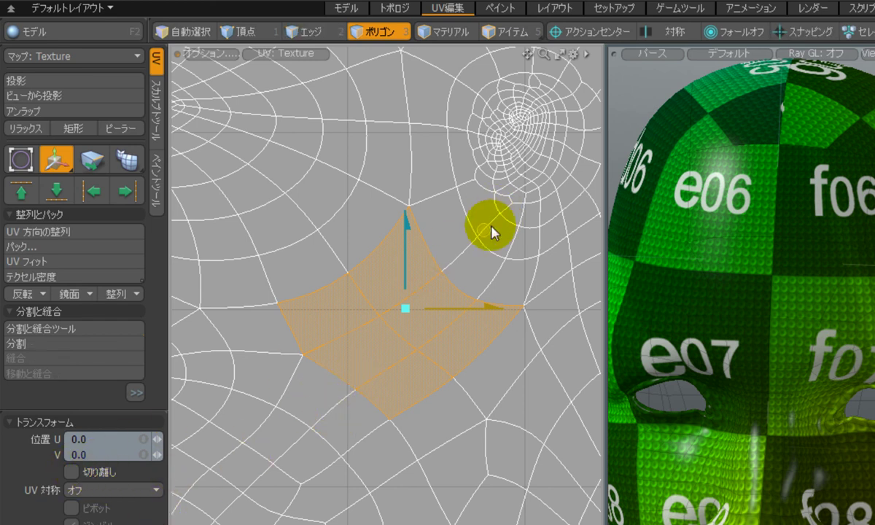
Tear the selected polygons off by moving them about U -0.0206, V -0.0354, and shift them about U 0.0145, V 0.012 with 切り離し on
drag(485, 237, 445, 298)
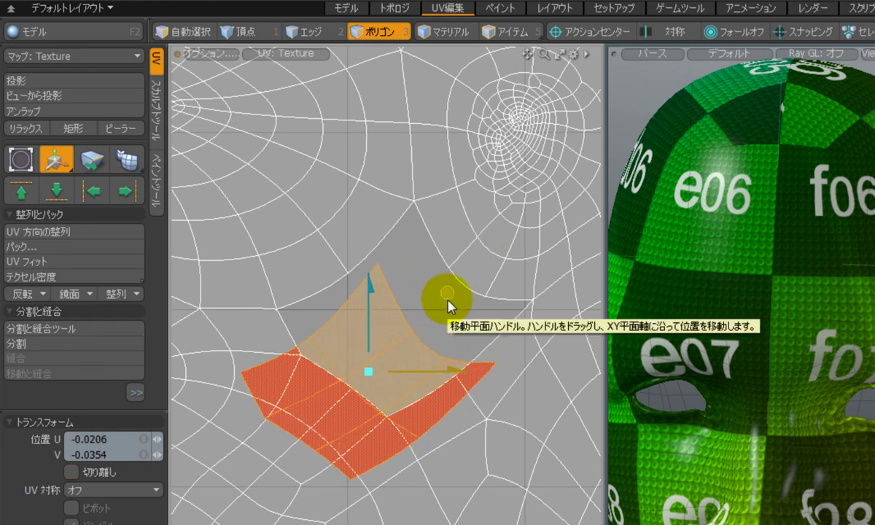
drag(445, 343, 446, 305)
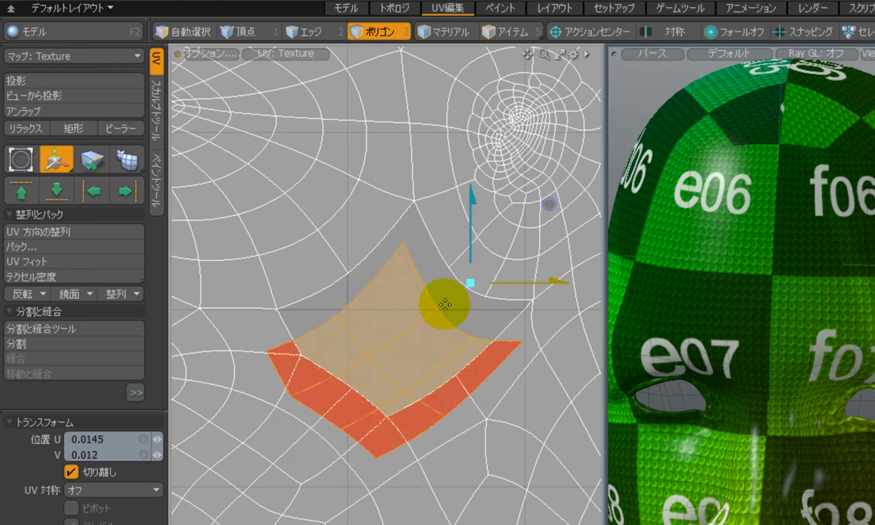